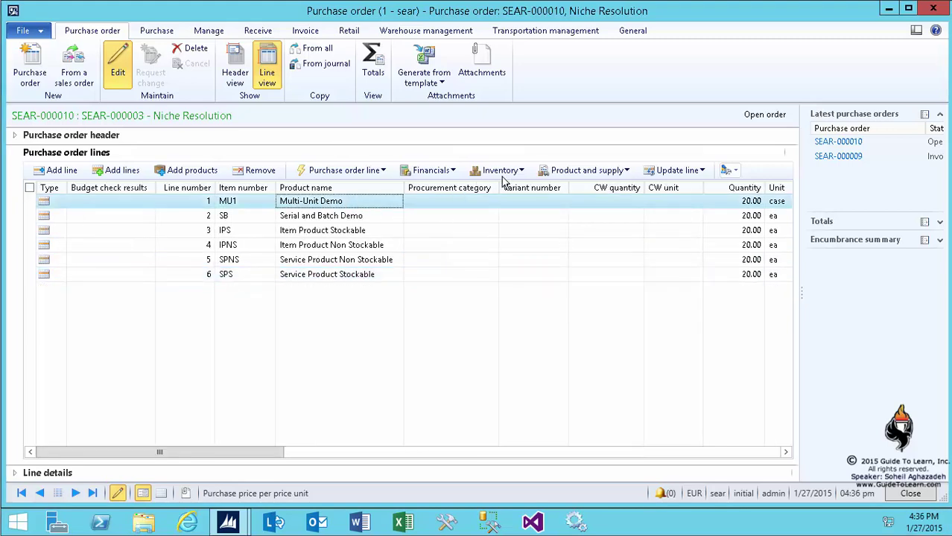
View the on-hand inventory of the Multi-Unit Demo line (MU1), including its cost price, and close the form.
left_click(509, 171)
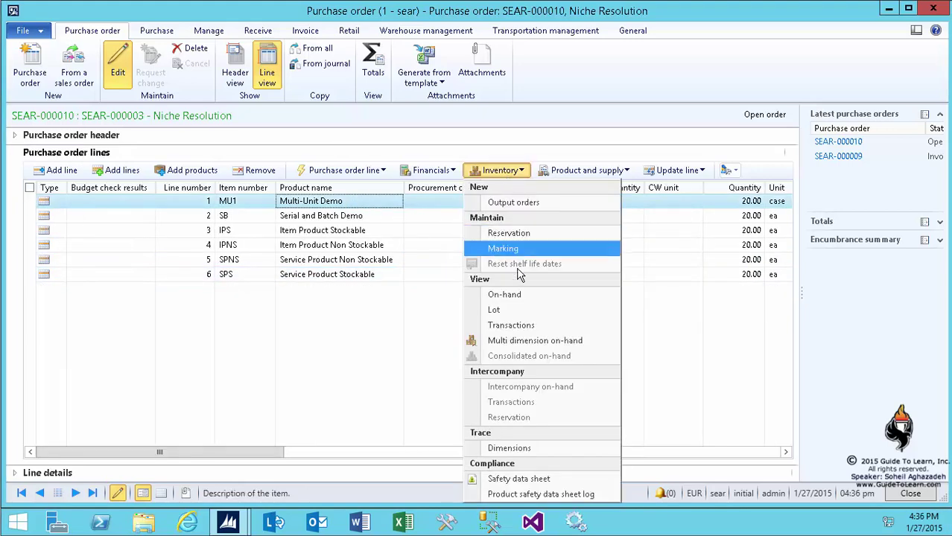
left_click(519, 293)
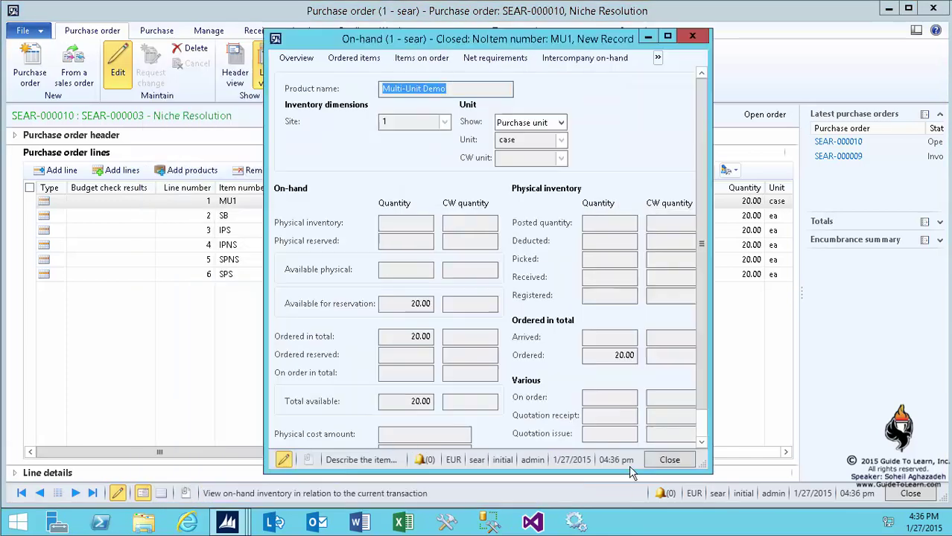
scroll(438, 419, "down", 1)
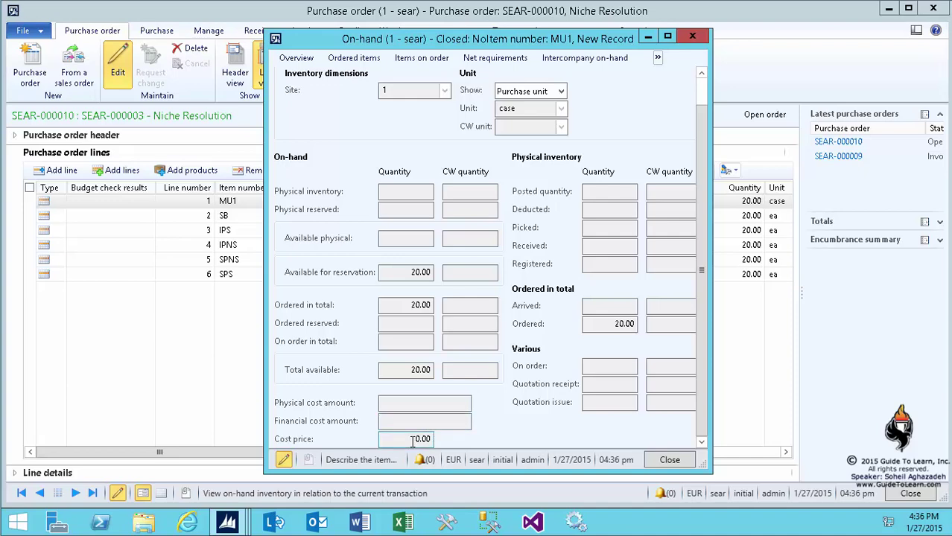
left_click(668, 460)
View the on-hand inventory of the Serial and Batch Demo line (SB) and close the form.
left_click(359, 216)
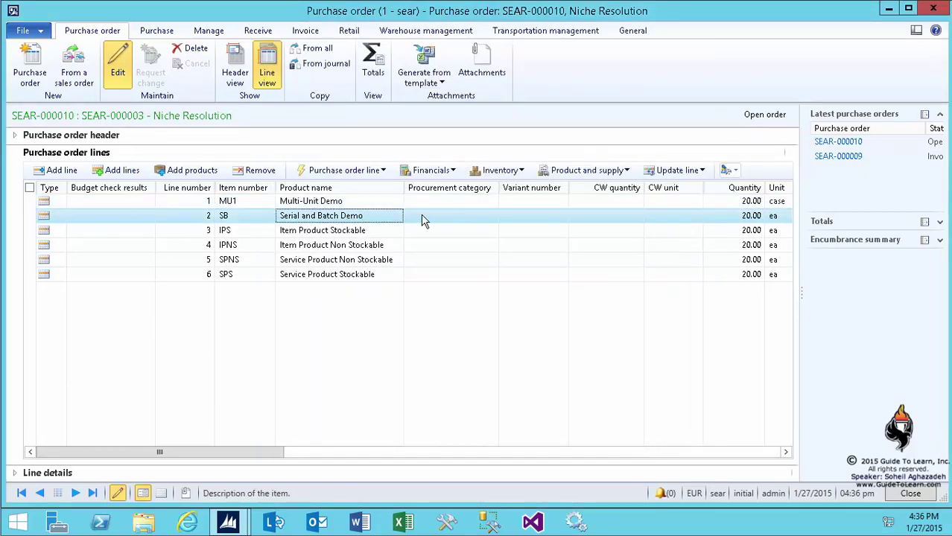
left_click(499, 169)
left_click(504, 292)
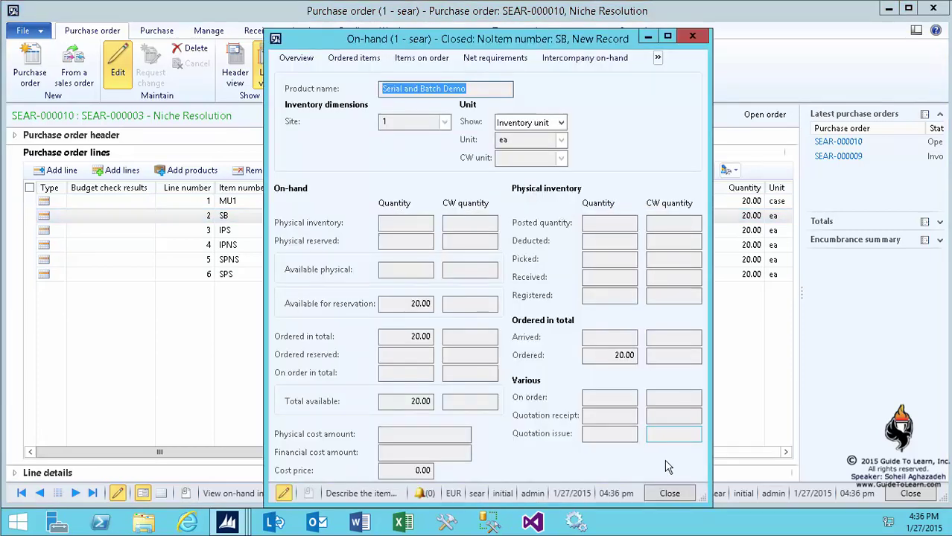
left_click(668, 493)
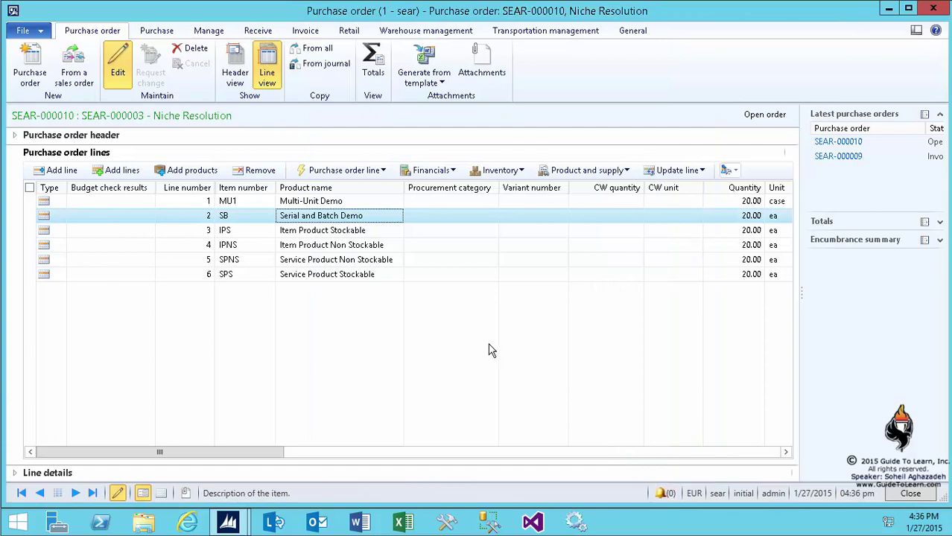
Check the financial cost amount and cost price in the on-hand inventory of the Item Product Stockable line (IPS).
left_click(358, 230)
left_click(499, 169)
left_click(519, 294)
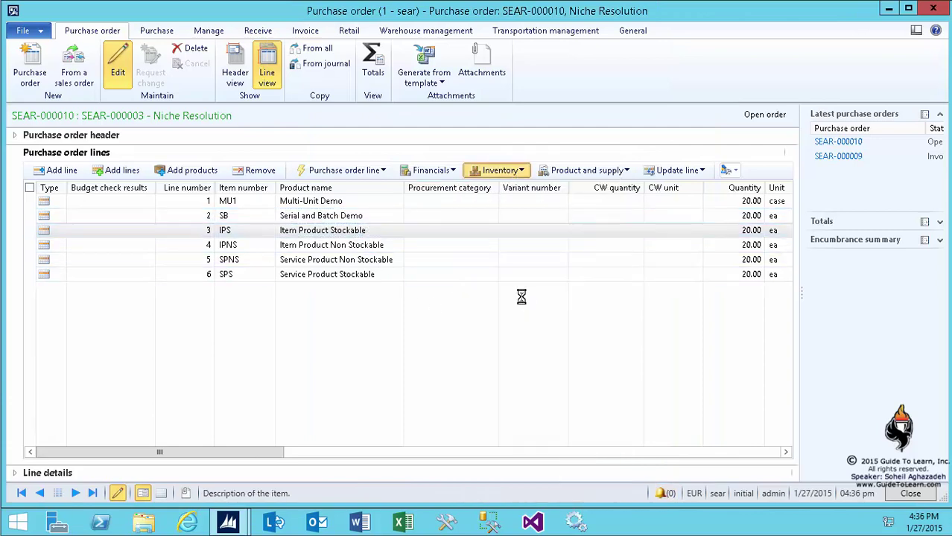
left_click(459, 451)
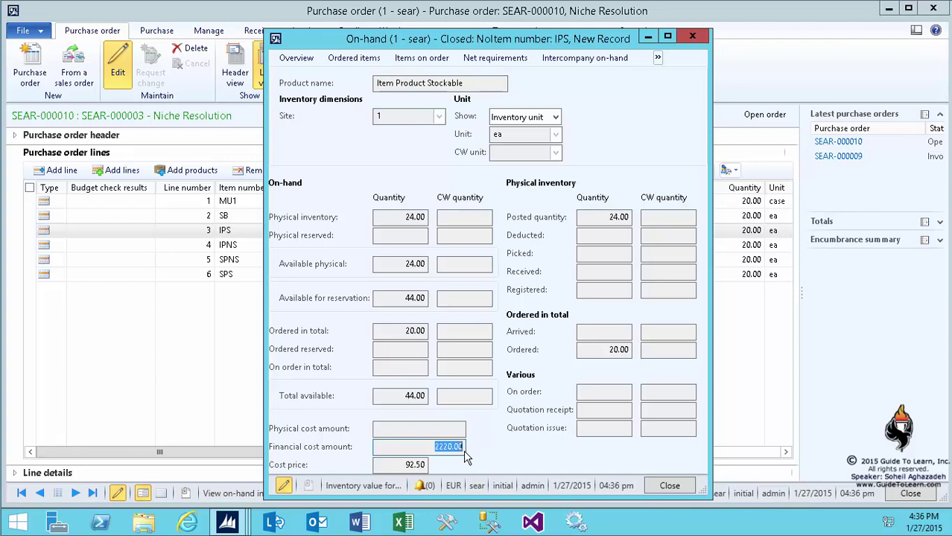
left_click(403, 464)
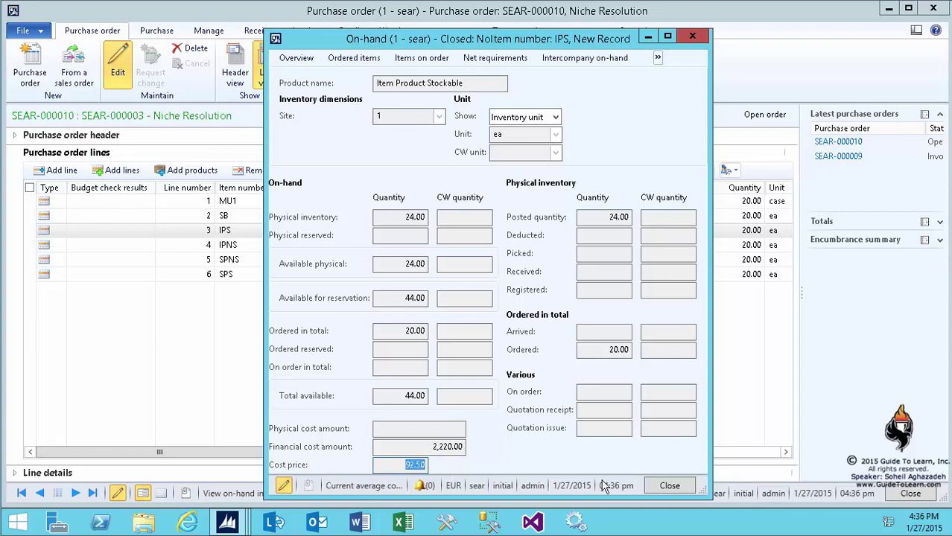
left_click(661, 486)
Check whether on-hand inventory can be viewed for the non-stockable lines IPNS and SPNS.
left_click(357, 247)
left_click(500, 170)
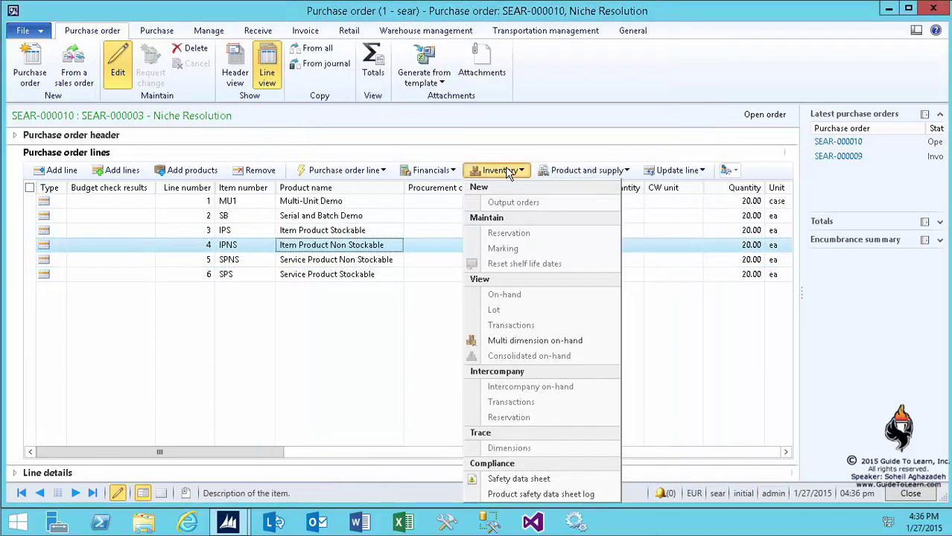
left_click(380, 260)
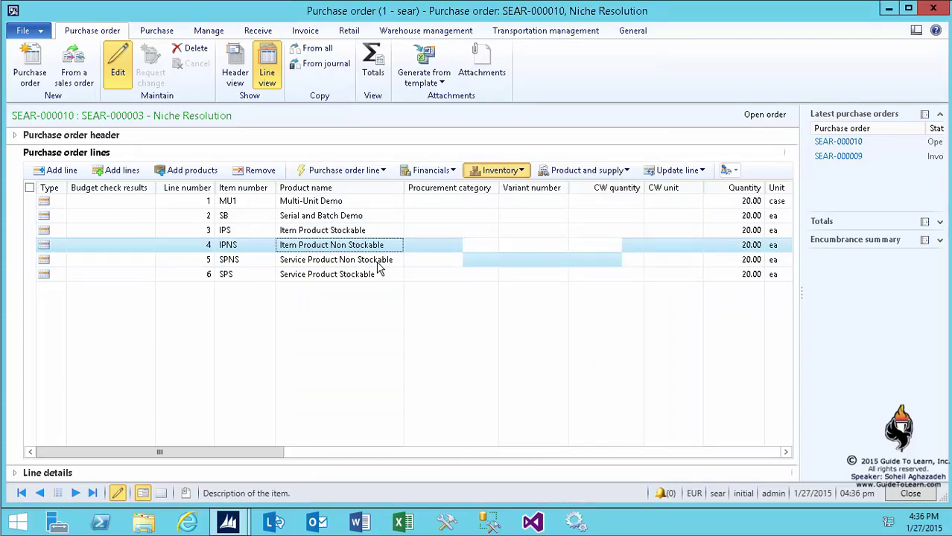
left_click(499, 170)
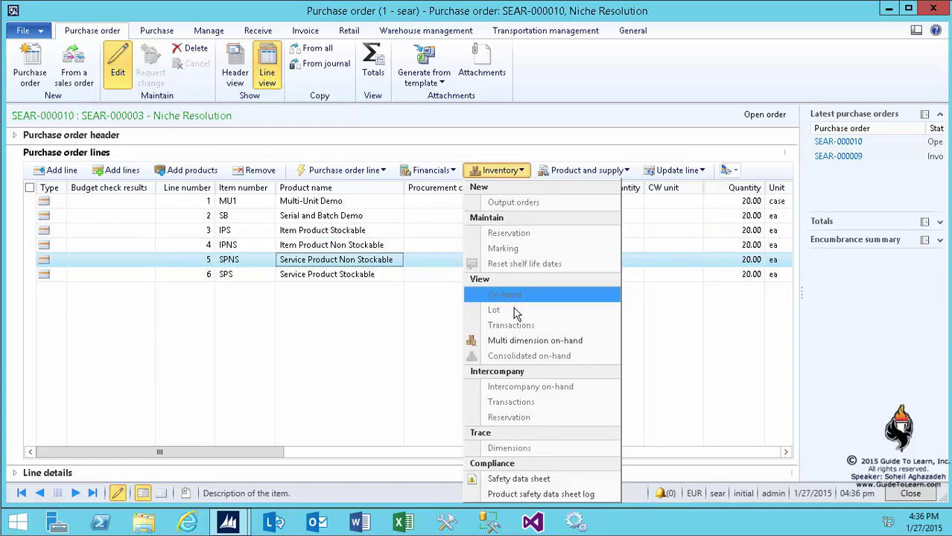
View the on-hand inventory of the Service Product Stockable line (SPS) and close the form.
left_click(406, 274)
left_click(499, 171)
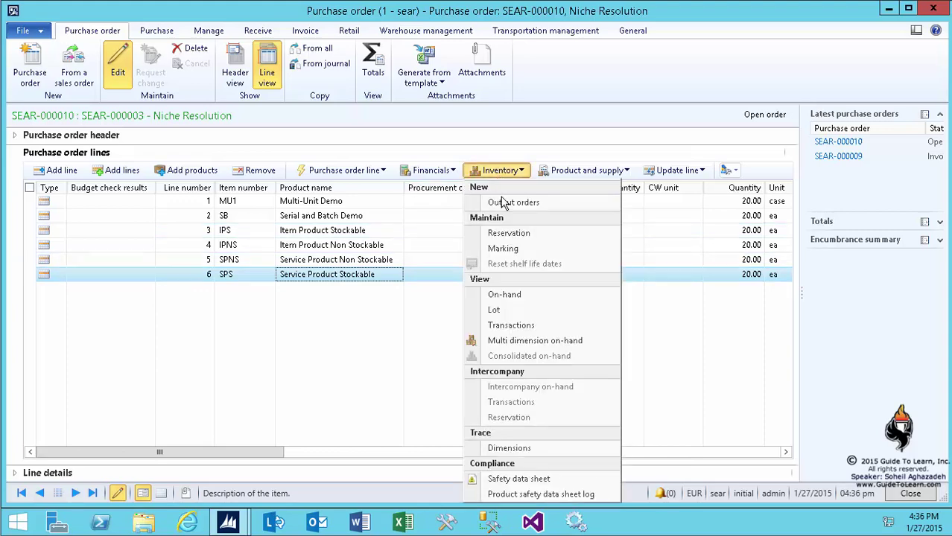
left_click(510, 295)
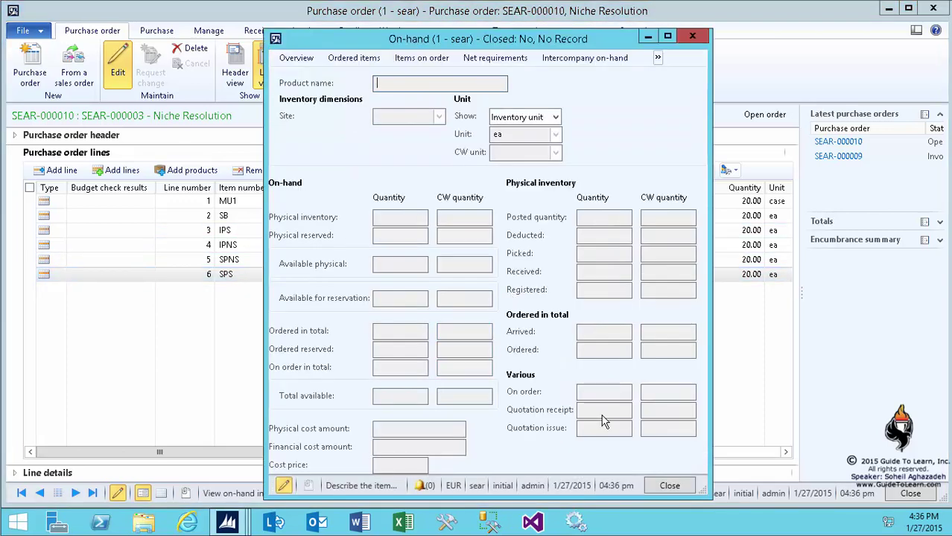
left_click(669, 486)
Confirm the open purchase order.
left_click(530, 201)
left_click(677, 171)
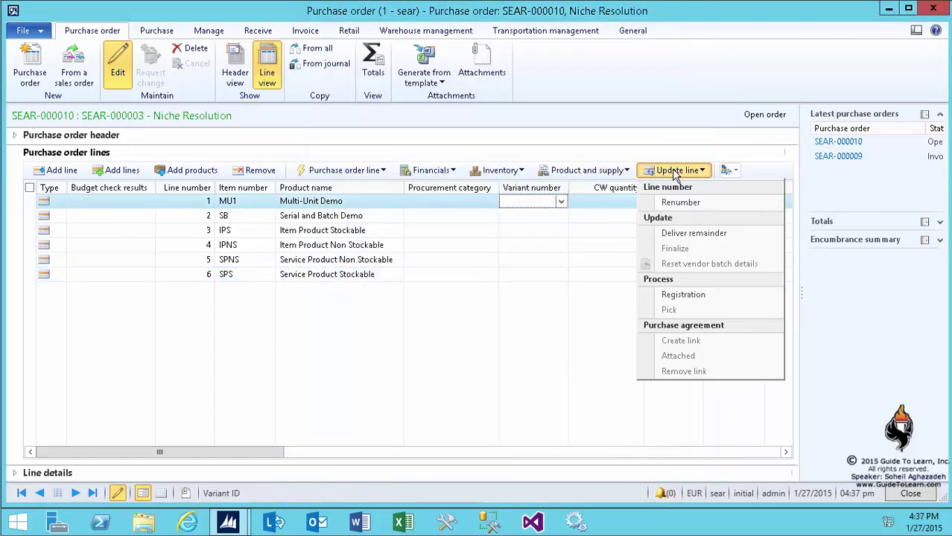
left_click(258, 33)
left_click(156, 30)
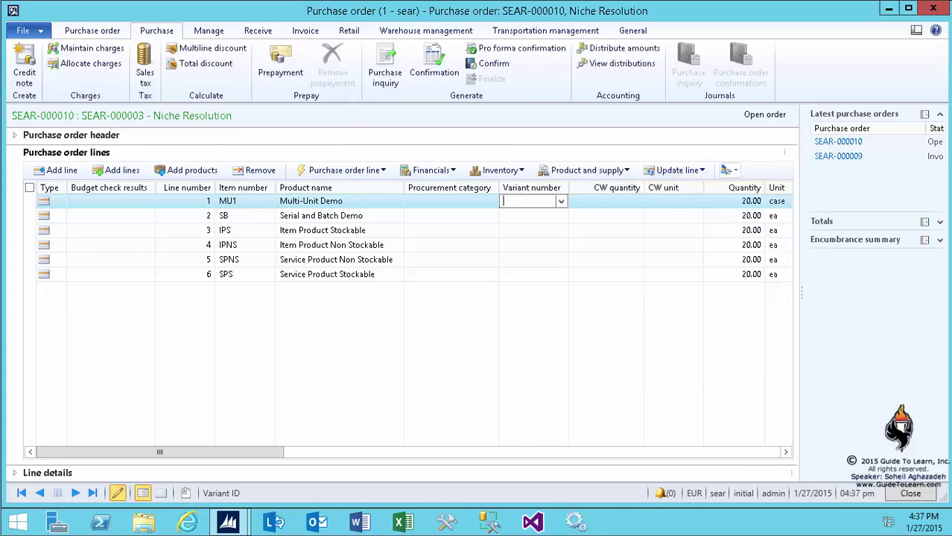
left_click(491, 63)
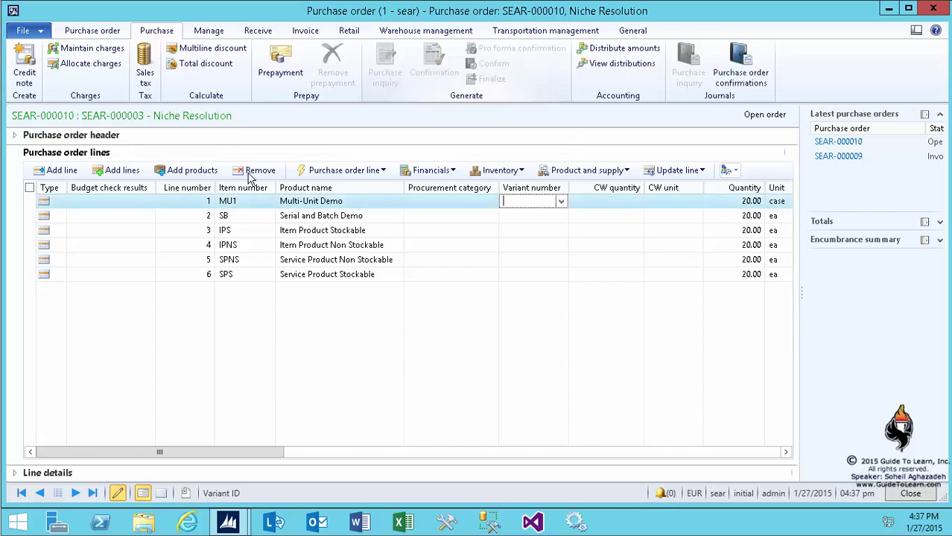
Post a product receipt numbered R1 for all order lines, applying the recommended Ordered quantity.
left_click(253, 30)
left_click(77, 67)
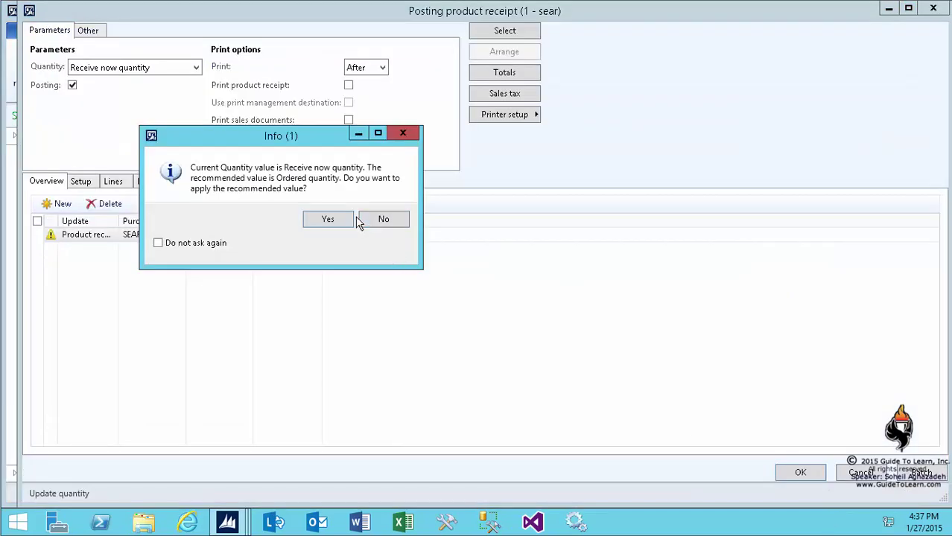
left_click(337, 220)
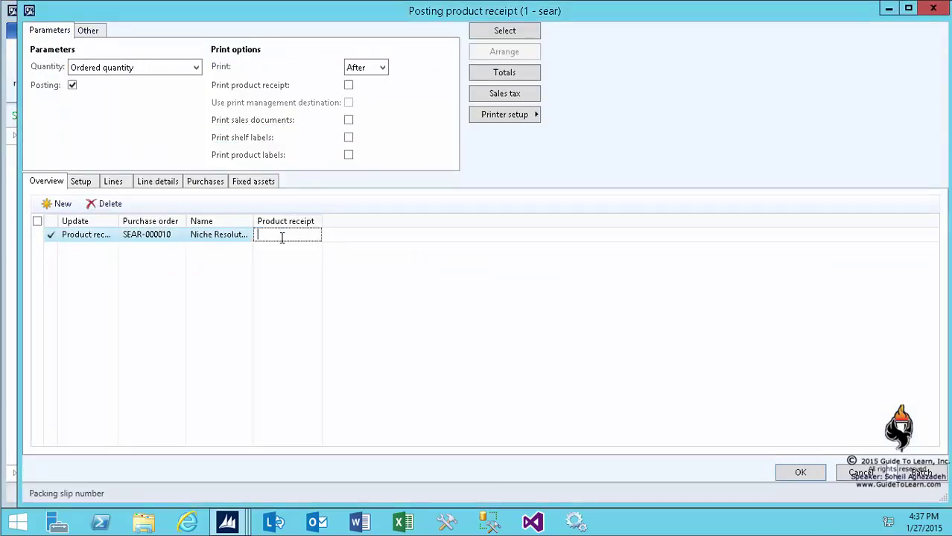
type("R1")
left_click(112, 182)
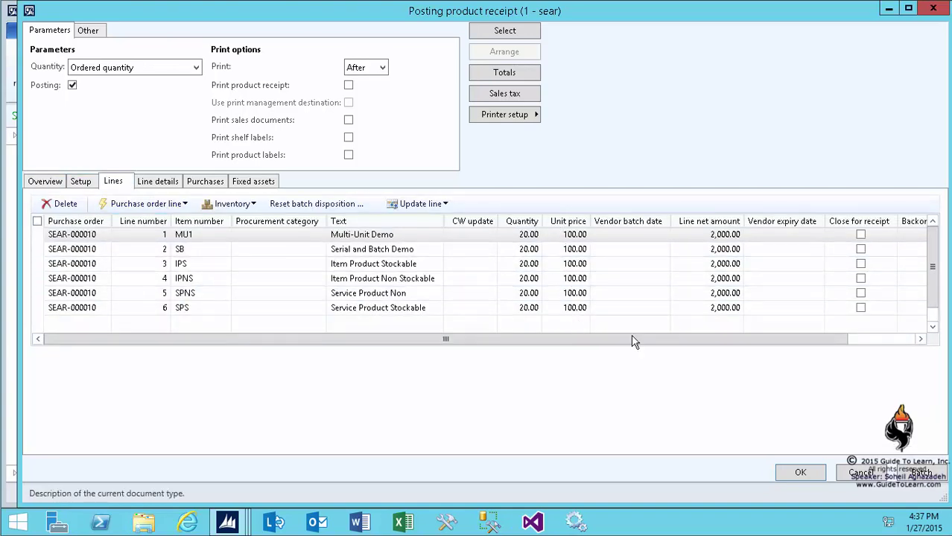
left_click(810, 476)
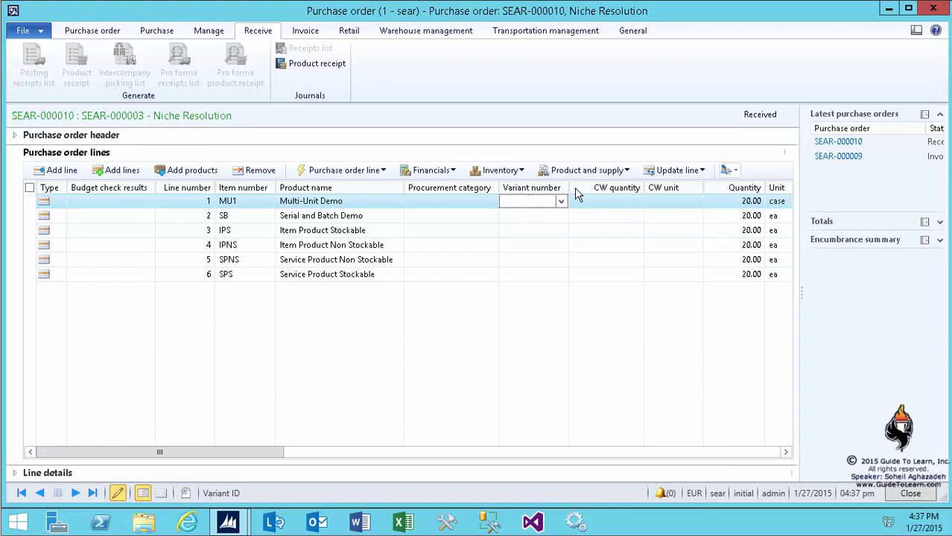
Examine the physical cost amount and cost price in the on-hand inventory of the received MU1 line.
left_click(498, 171)
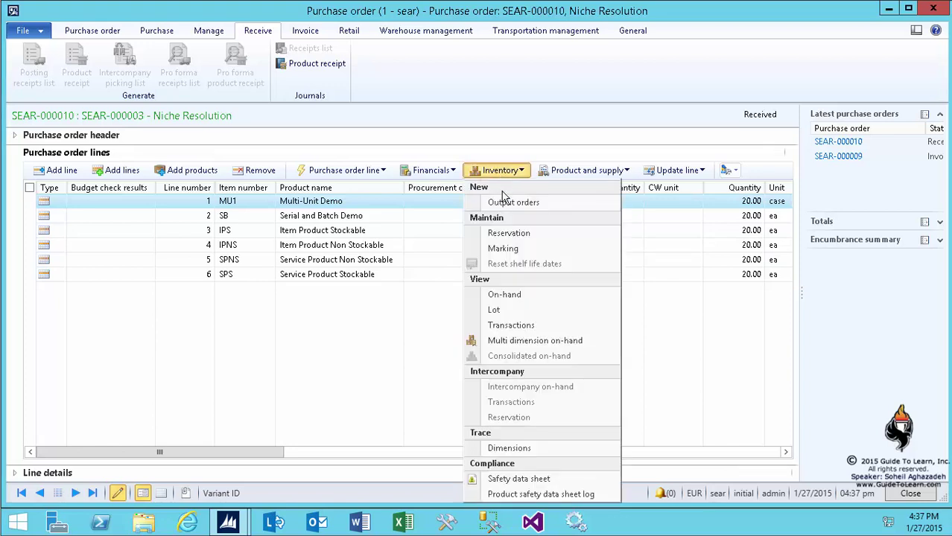
left_click(519, 295)
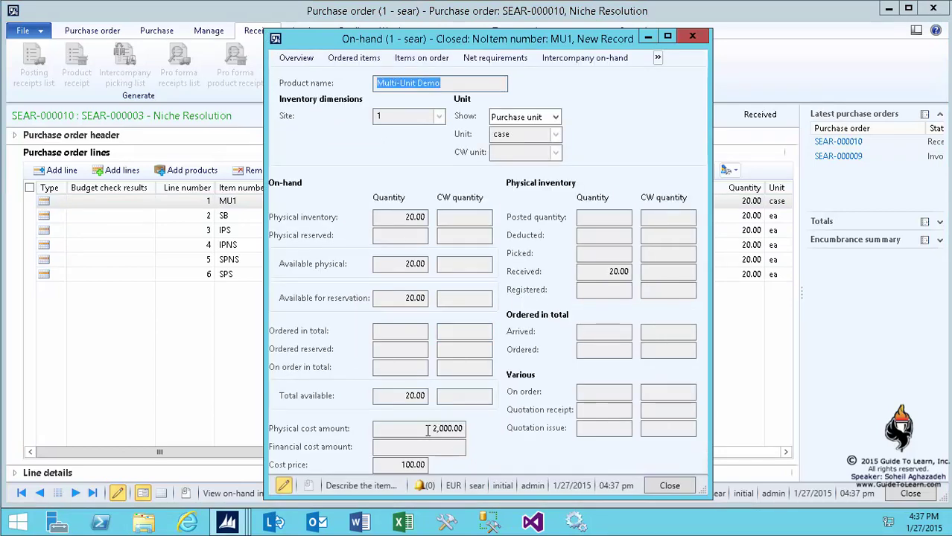
left_click(428, 431)
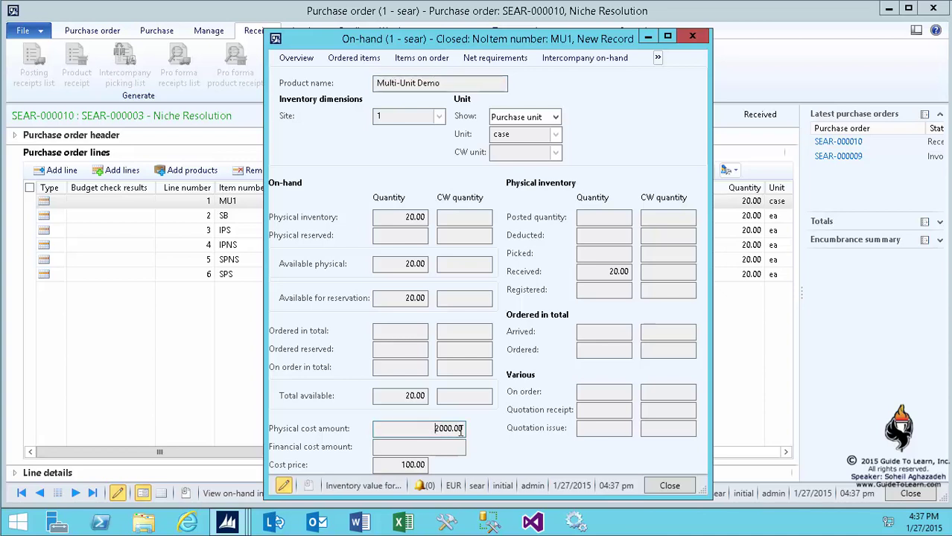
left_click_drag(428, 431, 472, 432)
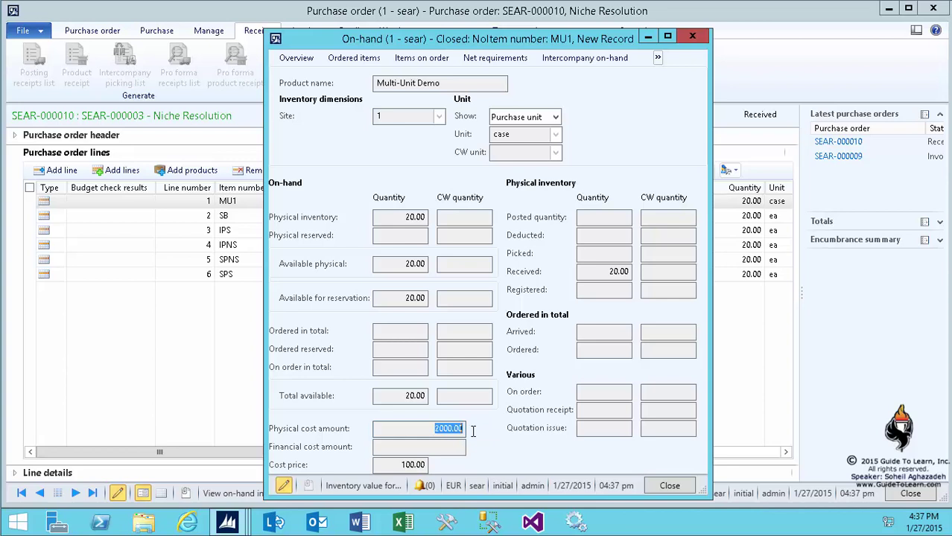
left_click(395, 466)
left_click_drag(395, 466, 433, 467)
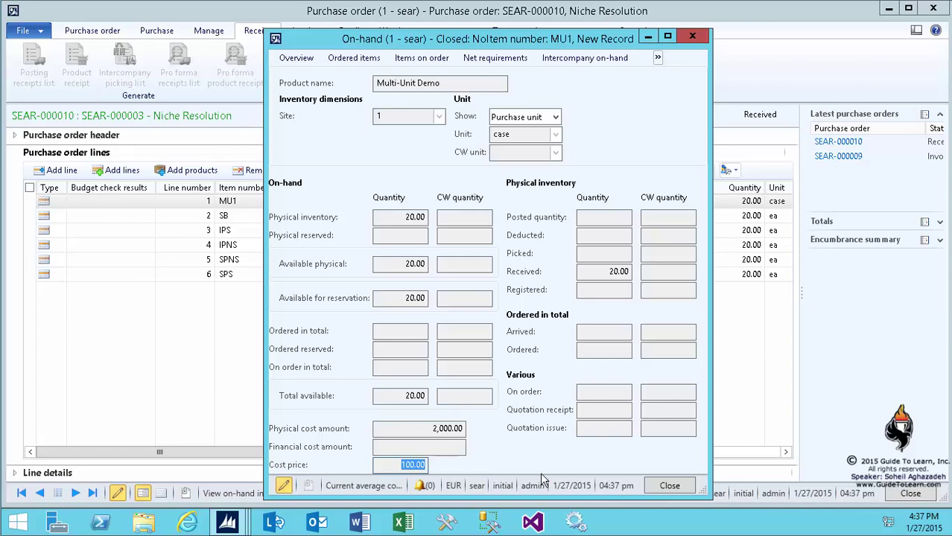
left_click(668, 485)
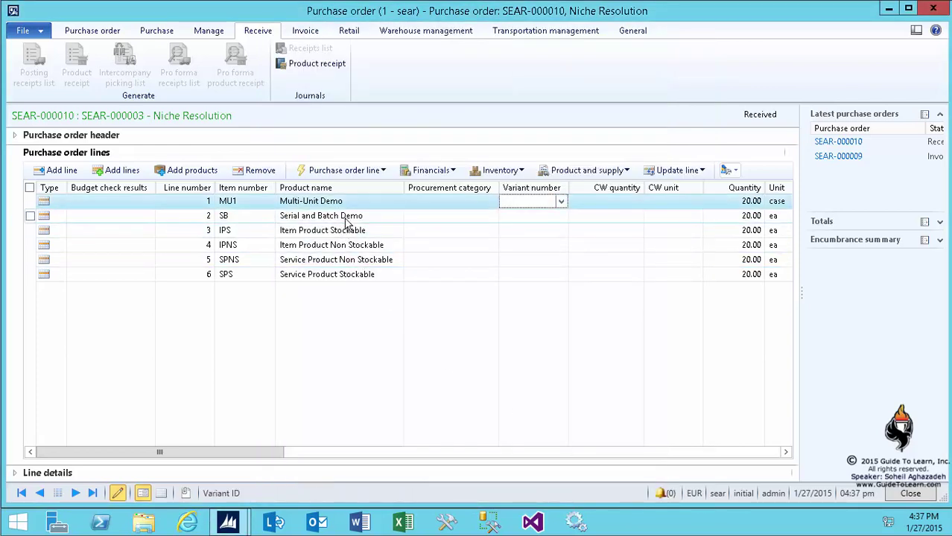
Examine the physical cost amount and cost price in the on-hand inventory of the received SB line.
left_click(339, 216)
left_click(499, 171)
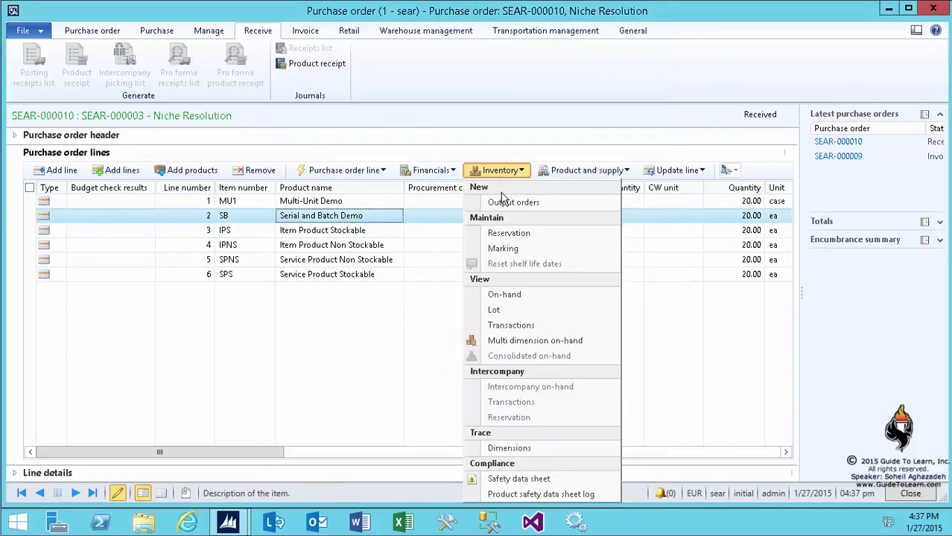
left_click(504, 295)
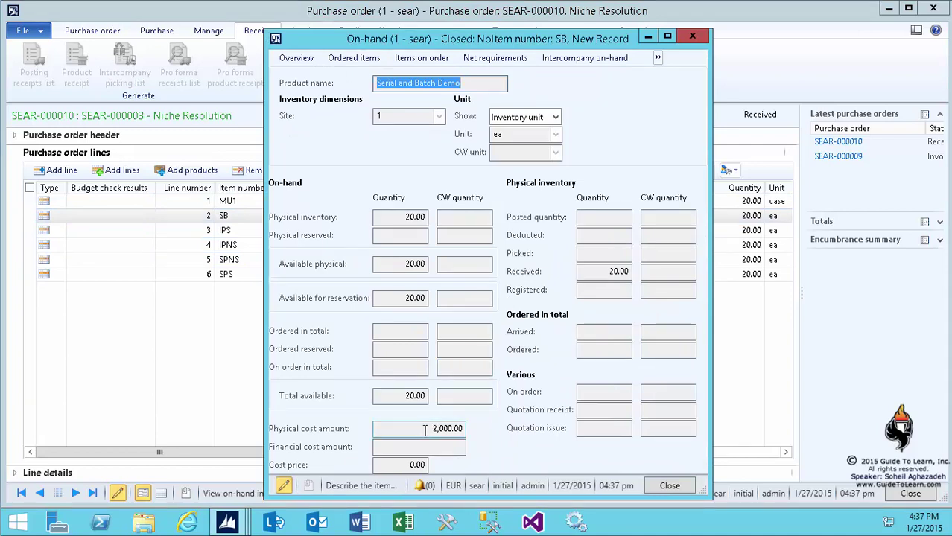
left_click(439, 429)
left_click(421, 465)
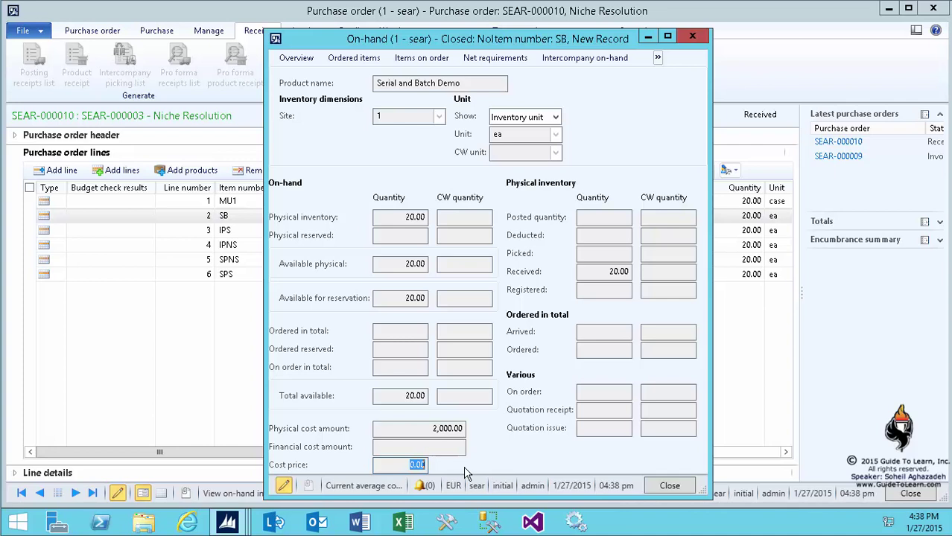
left_click(660, 485)
Open item MU1's product details and inspect its FIFO item model group's Include physical value setting under the inventory model.
left_click(226, 202)
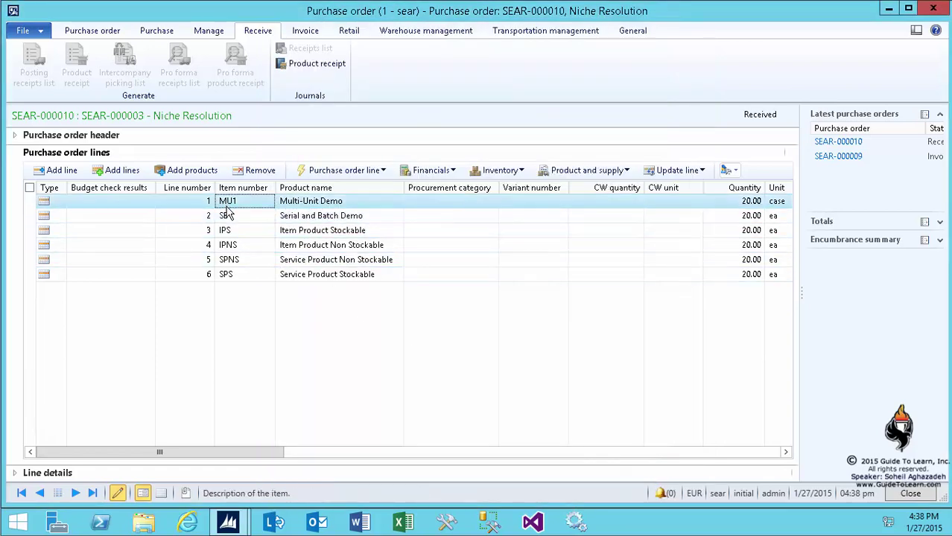
right_click(234, 211)
left_click(307, 358)
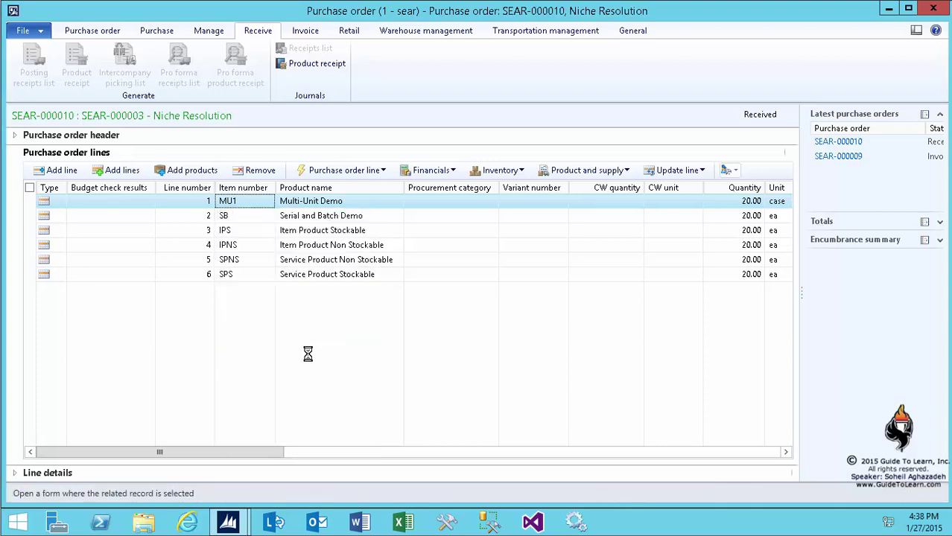
left_click(405, 296)
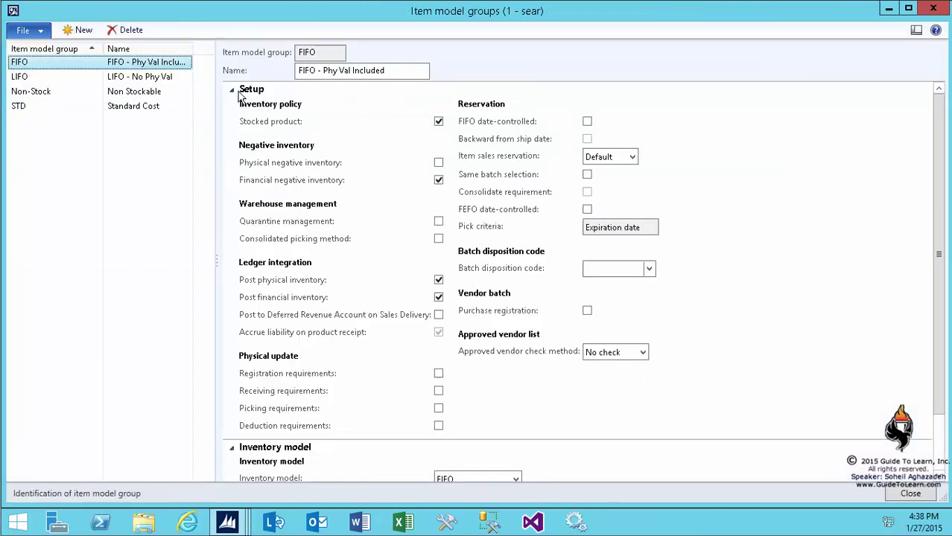
left_click(238, 93)
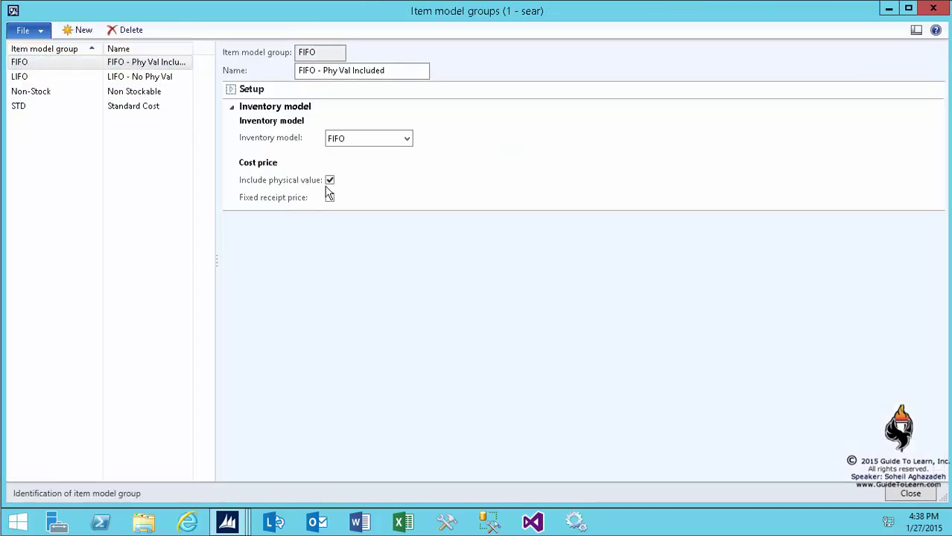
left_click(910, 492)
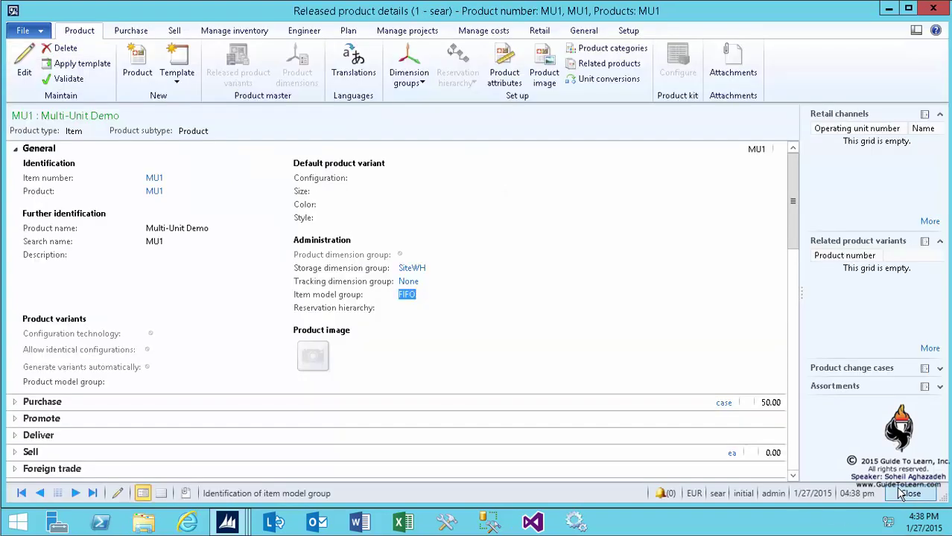
Open item SB's product details and inspect its LIFO item model group's Include physical value setting, then return to the purchase order.
left_click(910, 493)
right_click(223, 218)
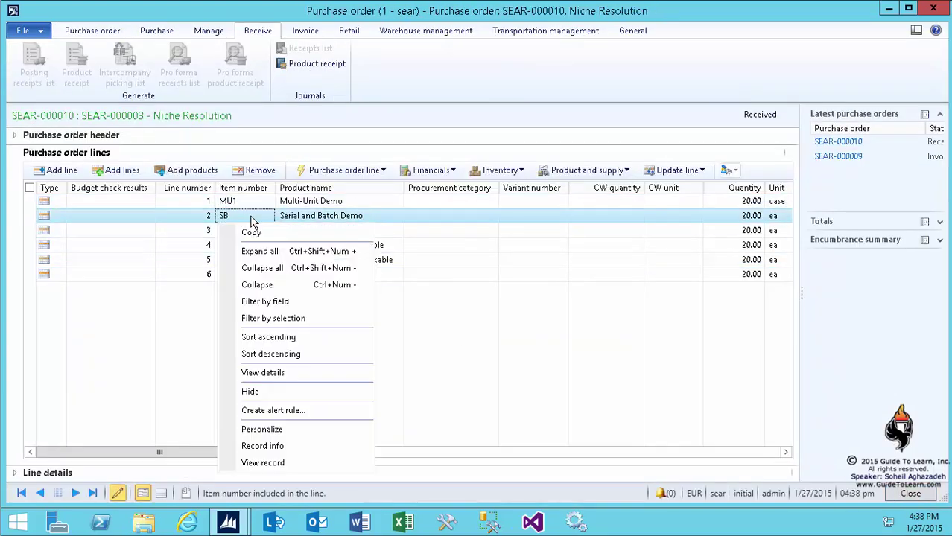
left_click(302, 374)
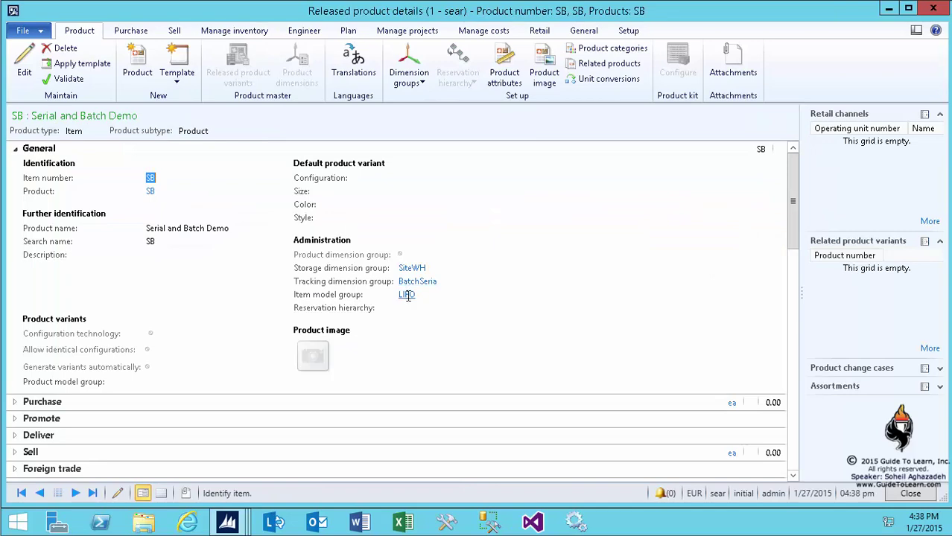
left_click(408, 296)
left_click(236, 96)
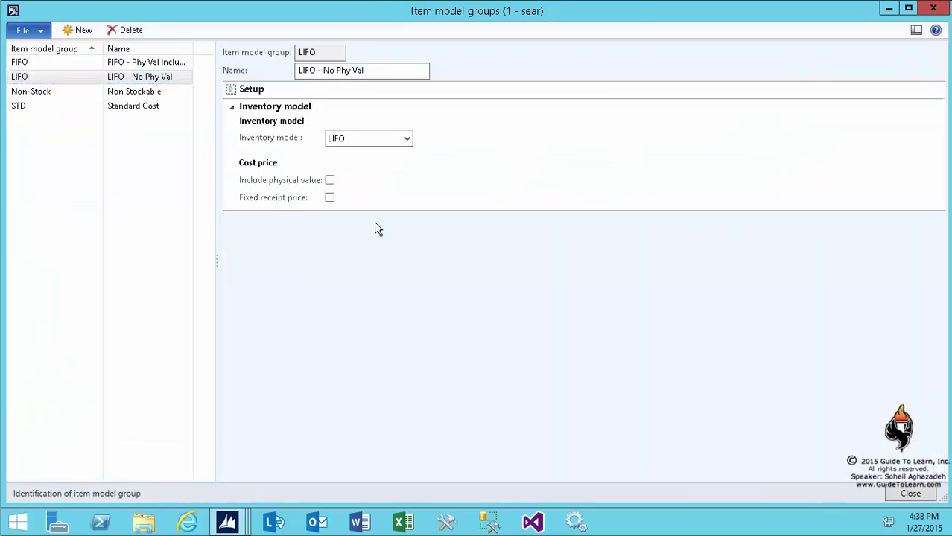
left_click(926, 495)
left_click(927, 496)
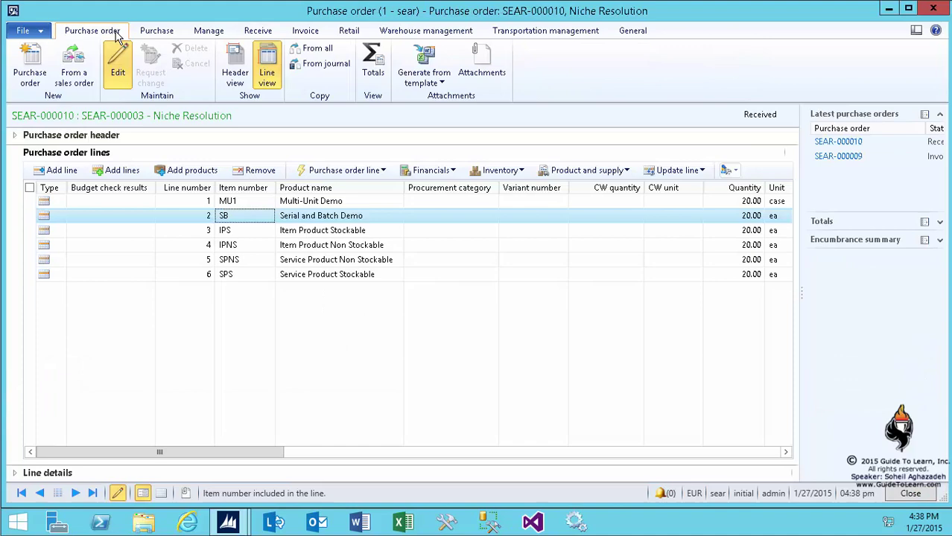
Create a new purchase order for the vendor Niche Resolution, keeping the Purchase order type.
left_click(30, 65)
left_click(435, 147)
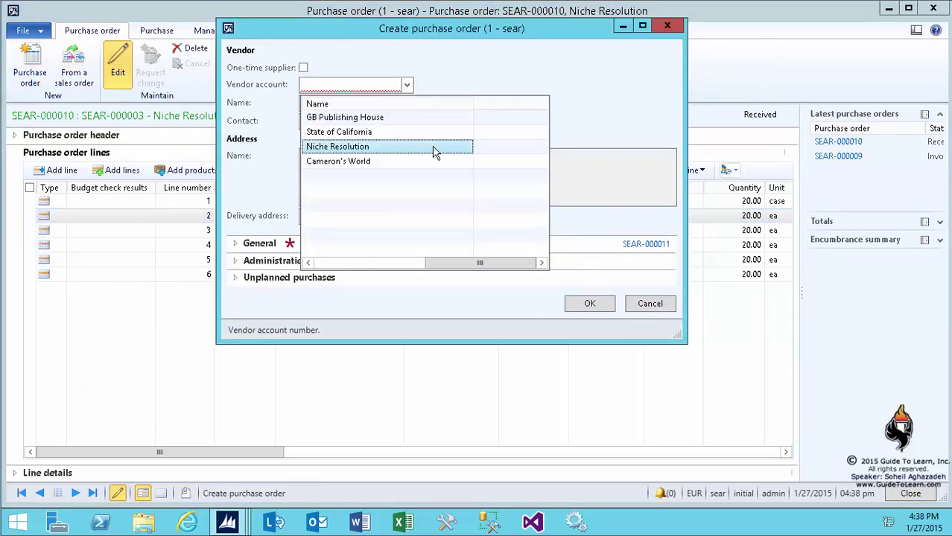
left_click(257, 247)
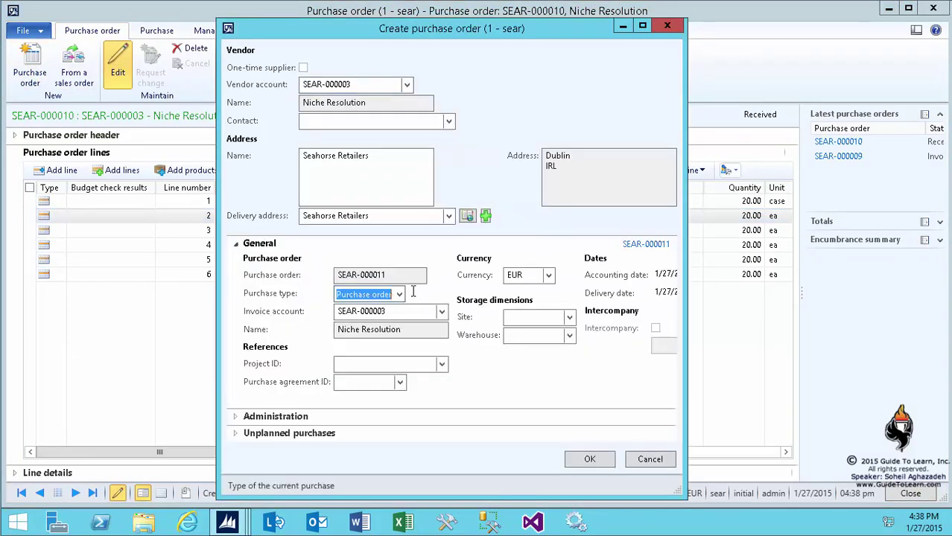
left_click(589, 458)
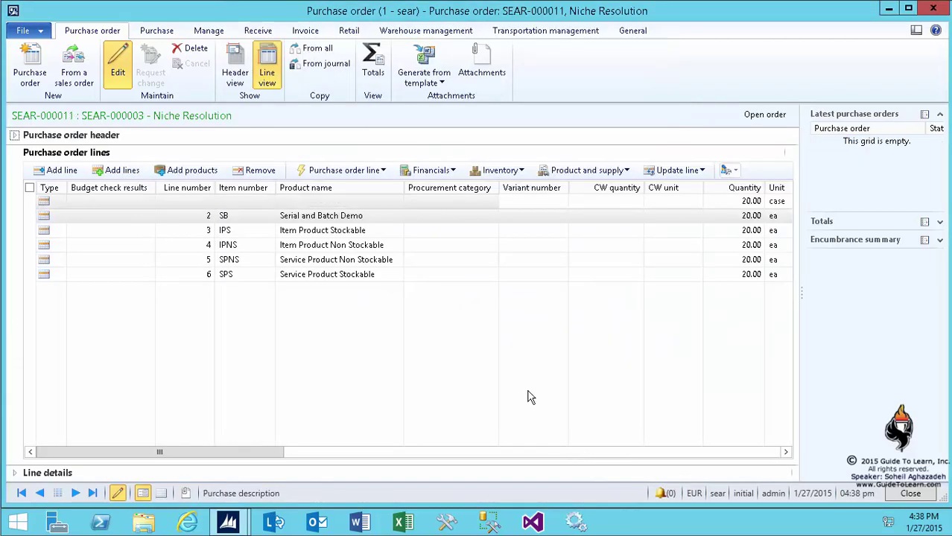
Copy only the MU1 and SB lines from the previously received Niche Resolution order into the new purchase order.
left_click(318, 56)
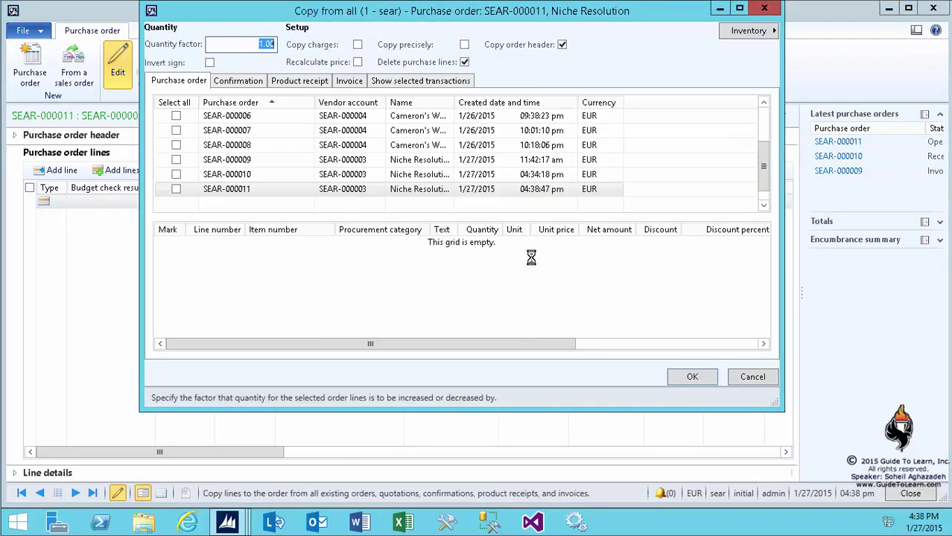
left_click(176, 174)
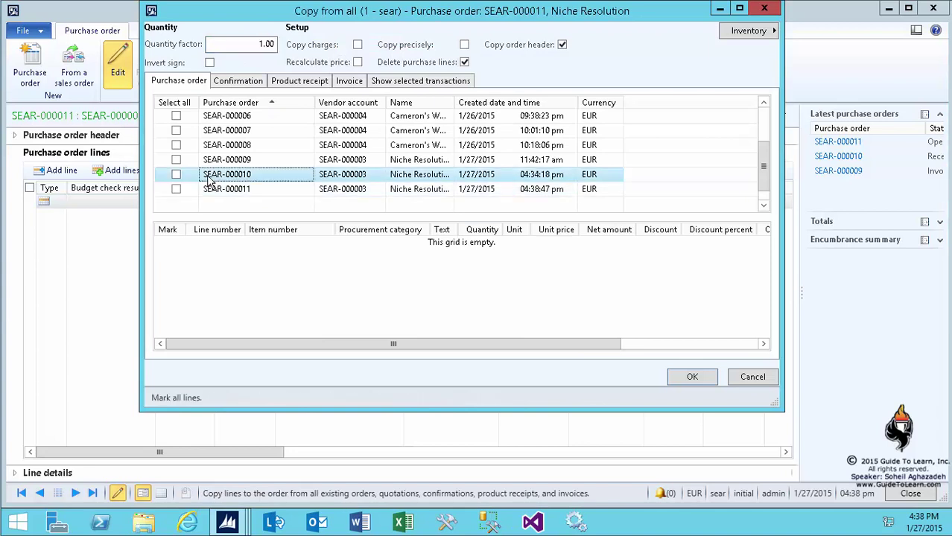
left_click(170, 315)
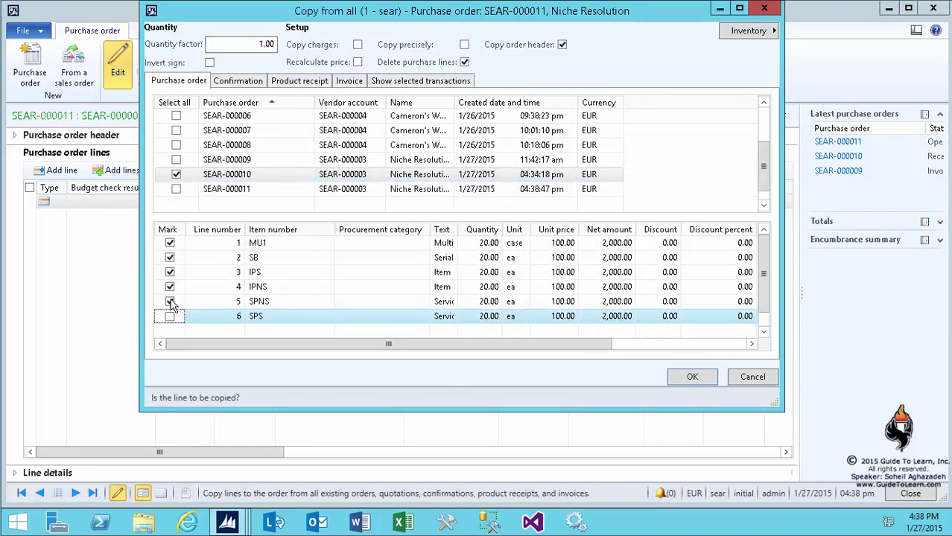
left_click(169, 301)
left_click(170, 287)
left_click(170, 272)
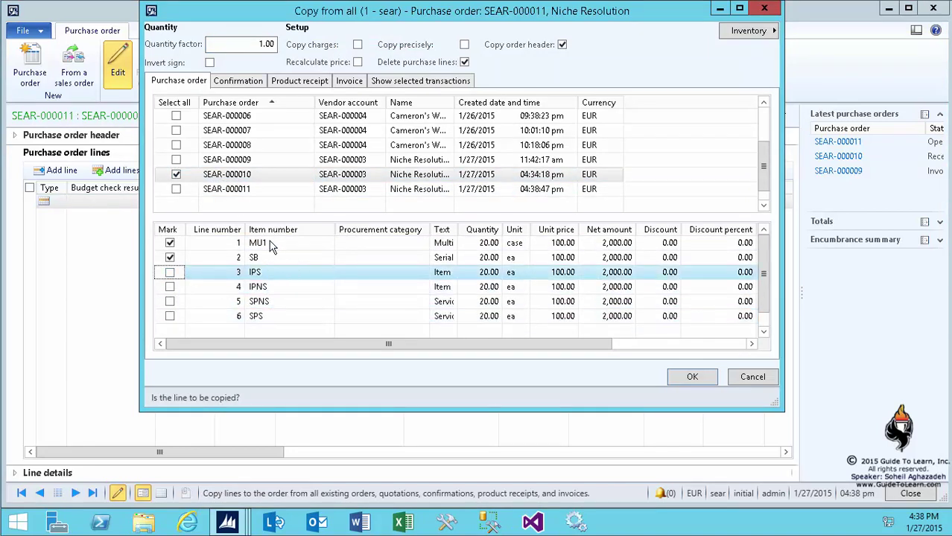
left_click(703, 382)
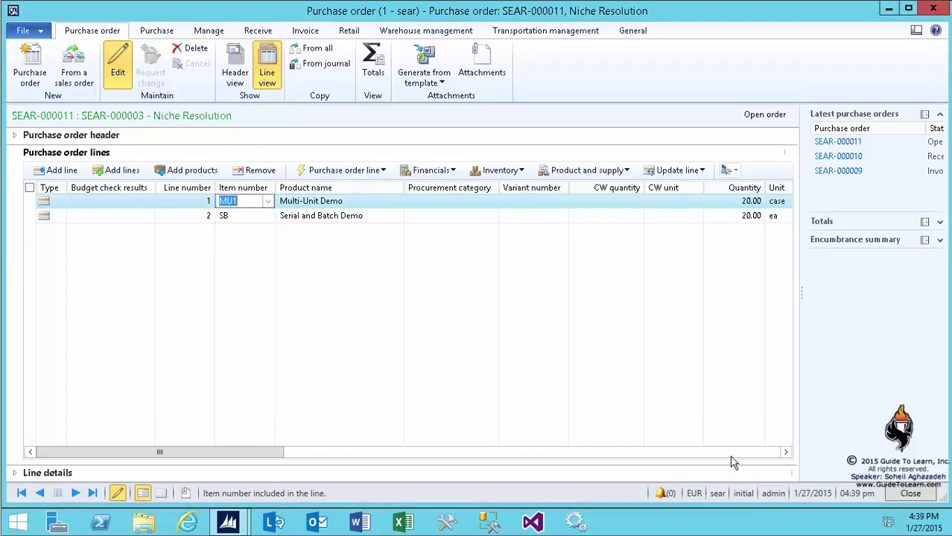
Set the unit price of both the MU1 and SB order lines to 150.
left_click(735, 452)
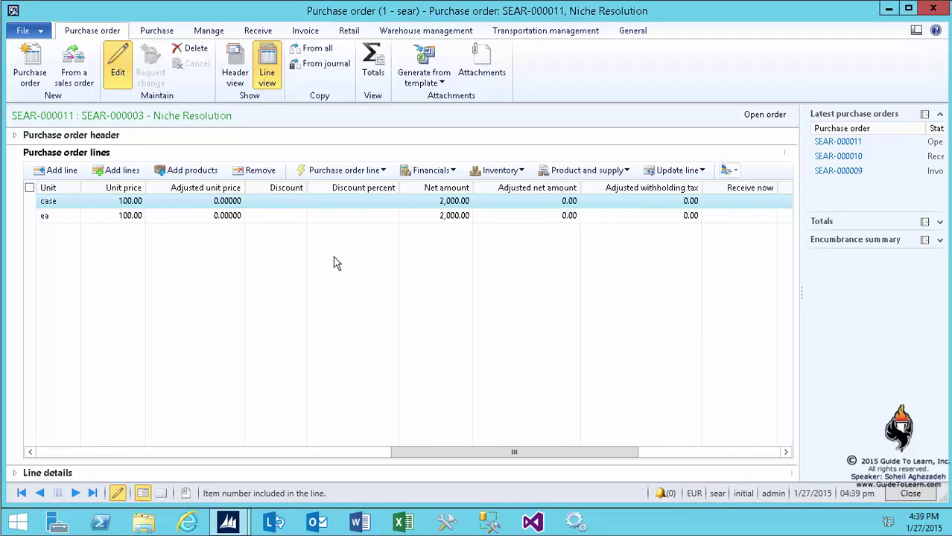
left_click(122, 201)
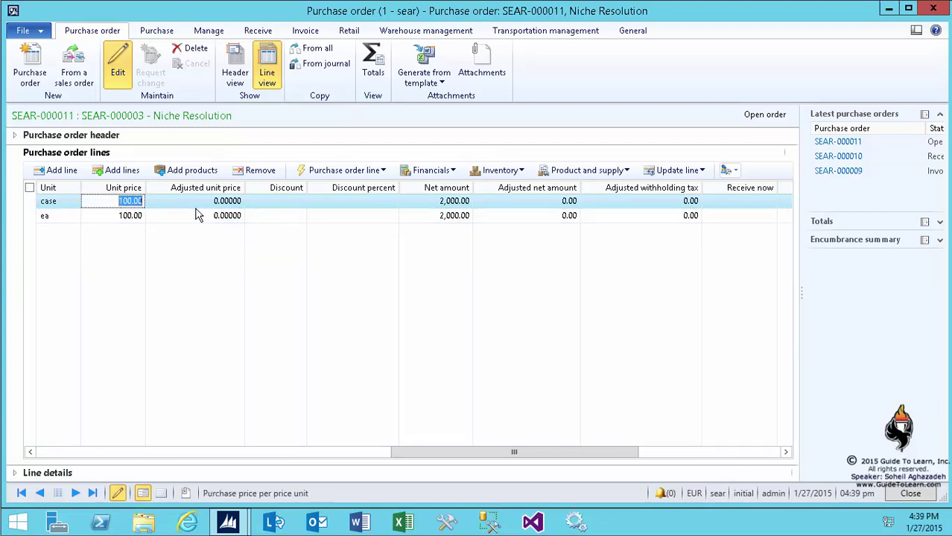
type("15")
key("Down")
type("1")
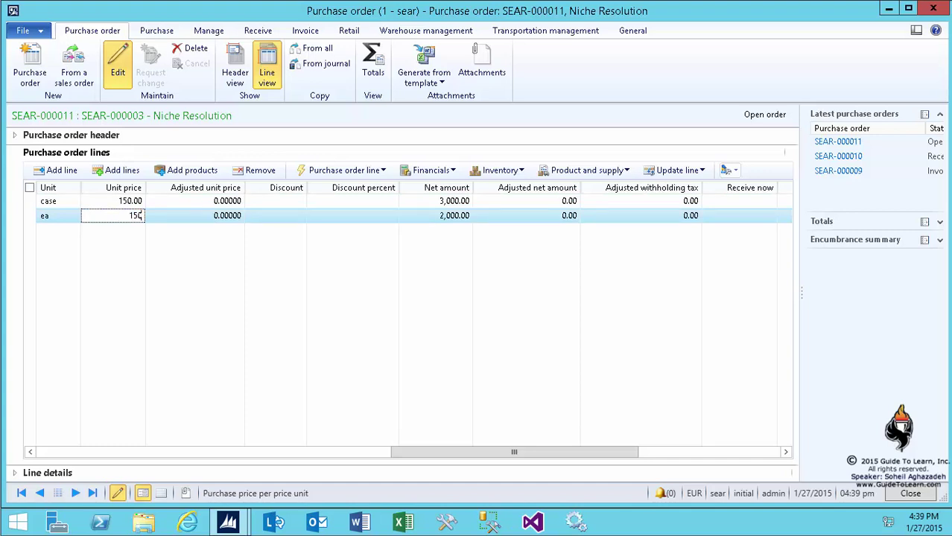
type("50")
Confirm the new purchase order and post its product receipt numbered R2 for the ordered quantity.
left_click(157, 30)
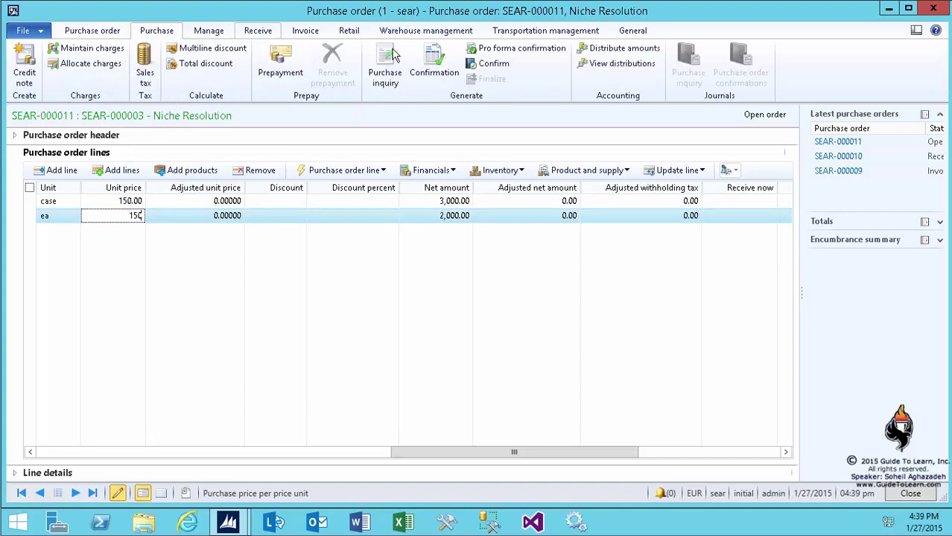
left_click(485, 66)
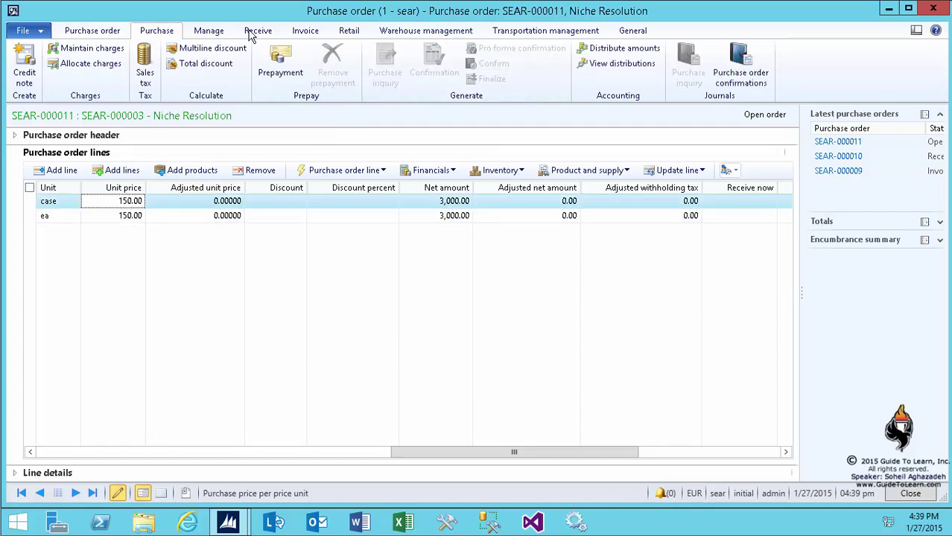
left_click(250, 32)
left_click(78, 65)
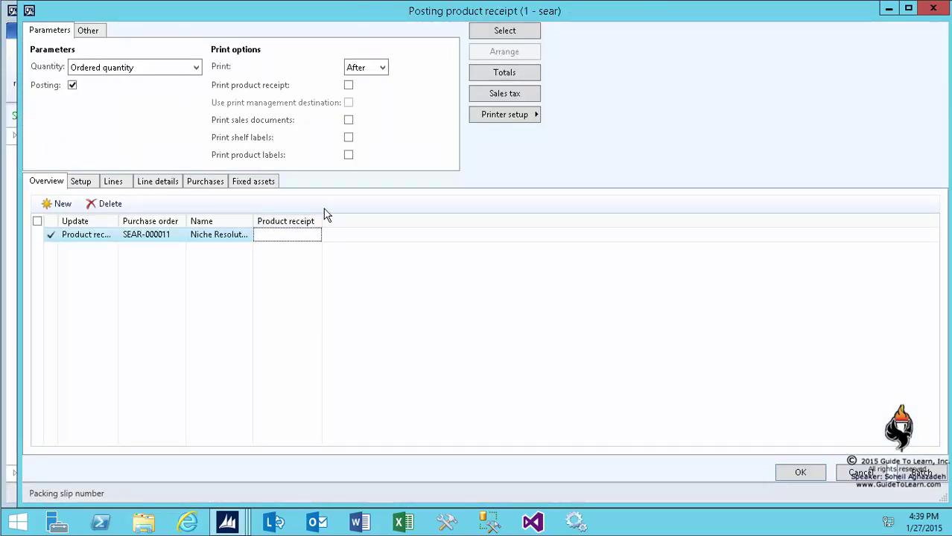
left_click(112, 181)
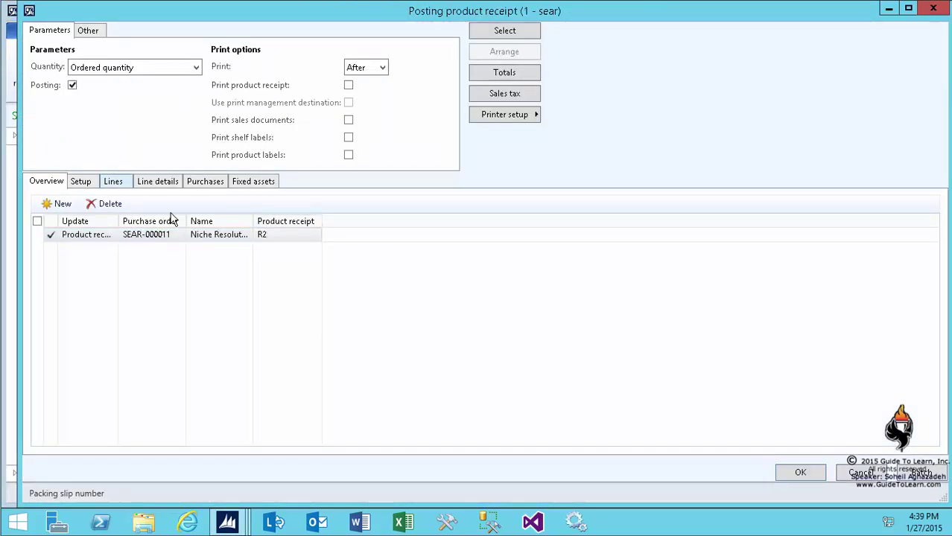
left_click(799, 473)
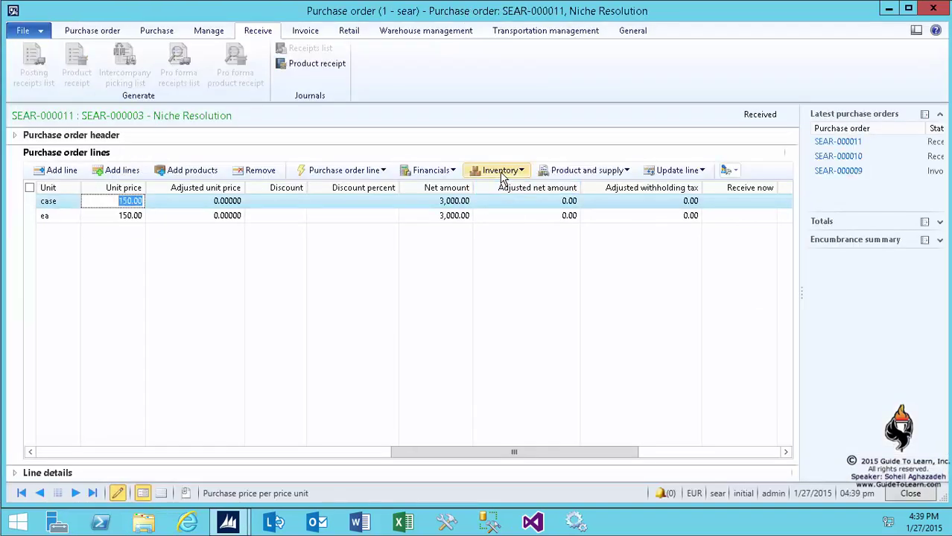
Examine the physical cost amount and cost price in the on-hand inventory of the newly received MU1 line.
left_click(501, 177)
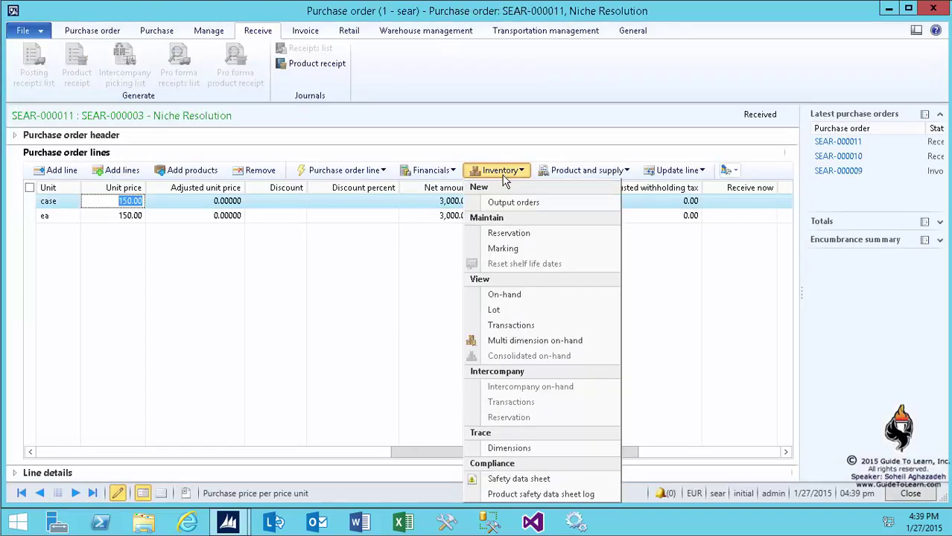
left_click(524, 293)
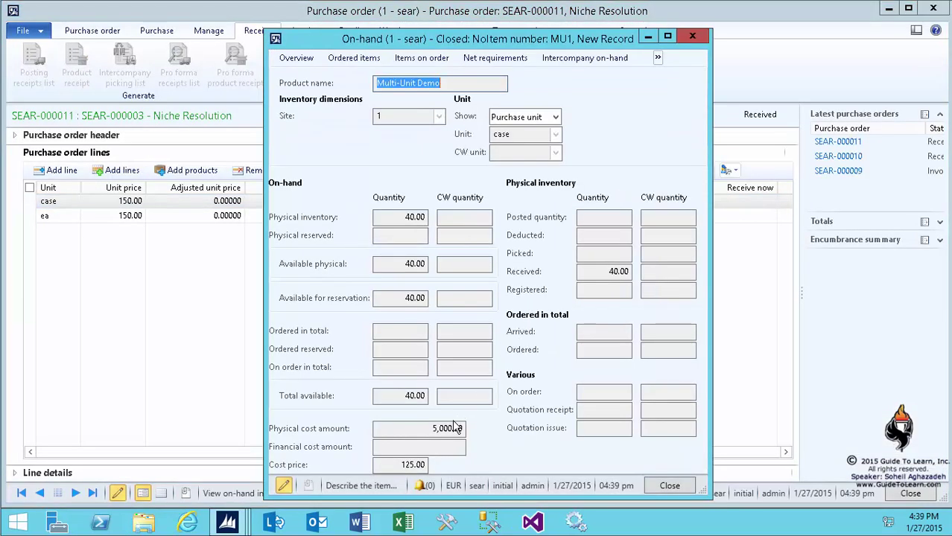
left_click(462, 428)
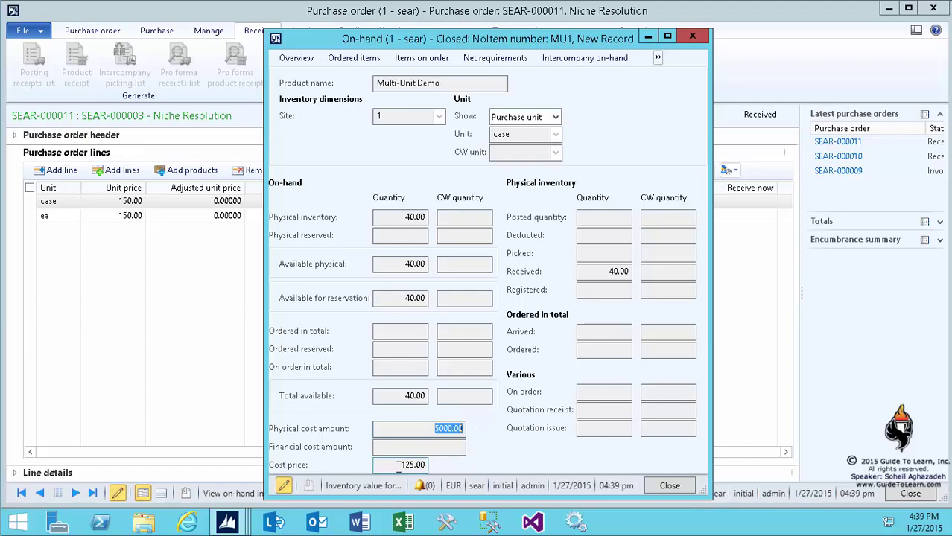